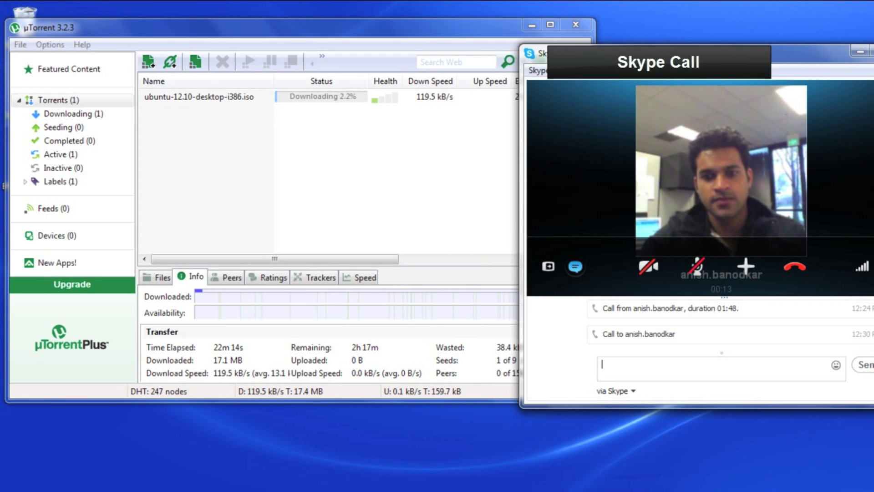
- Set µTorrent's incoming-connection port to 2598 (Citrix's port) and apply the preference
click(400, 40)
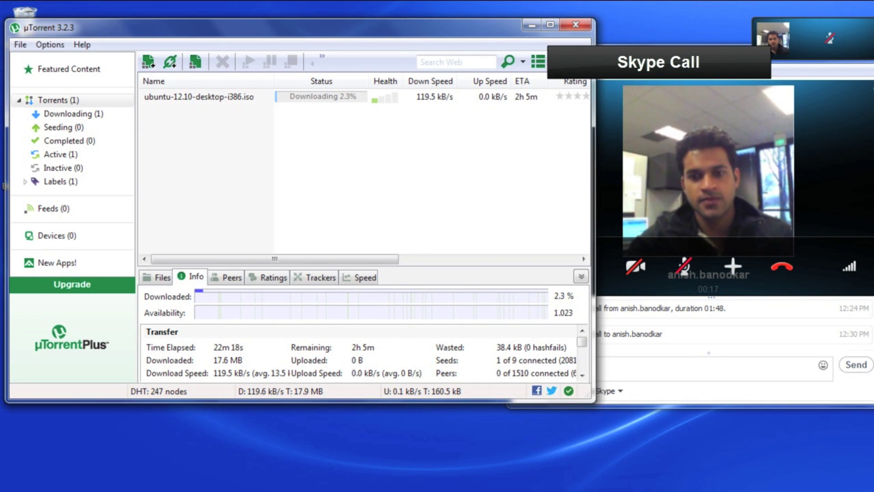
click(49, 44)
click(69, 80)
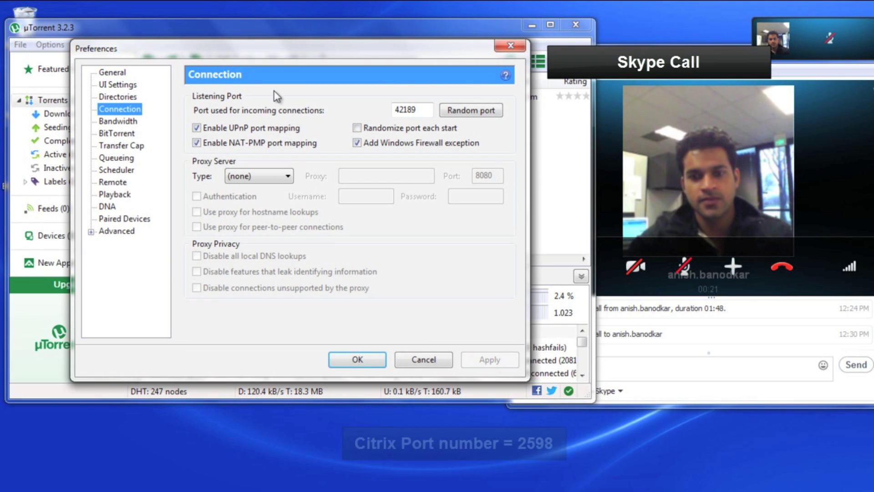
click(423, 110)
text(2)
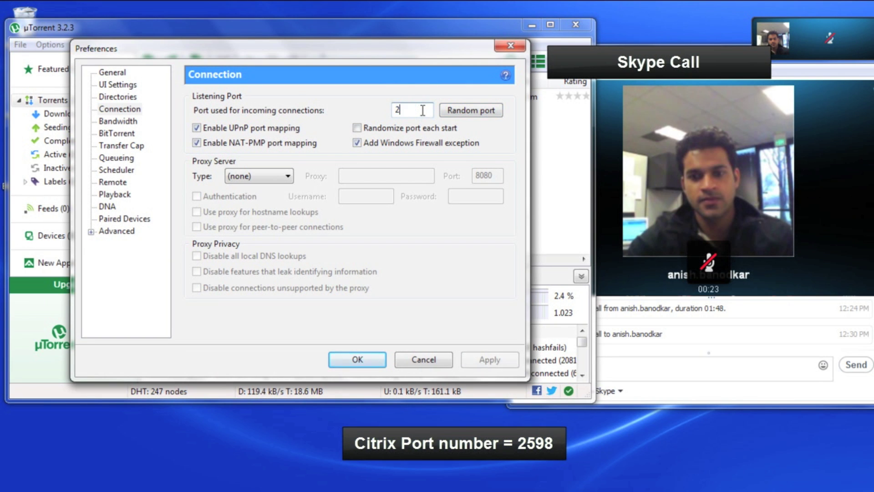
text(598)
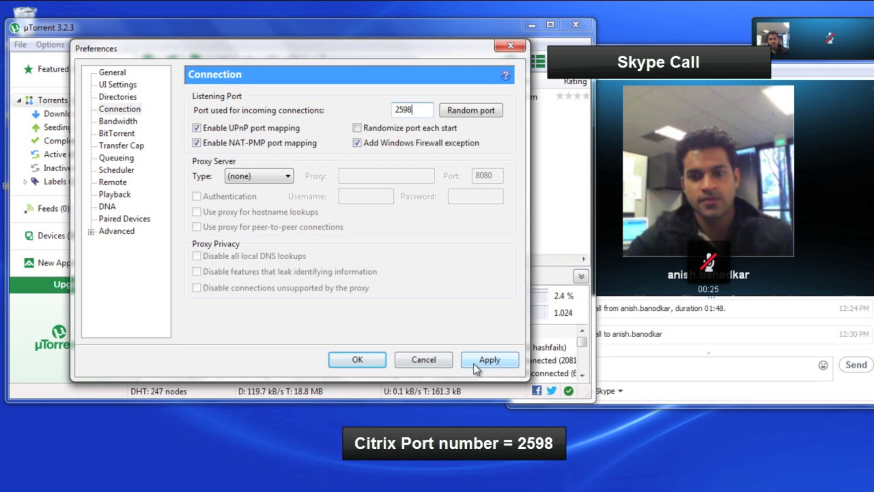
click(473, 363)
click(372, 359)
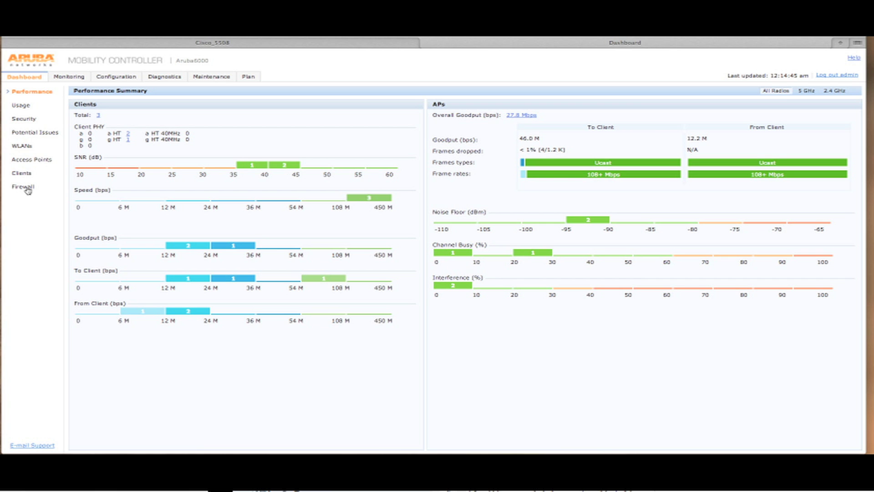
- Open the Aruba Firewall dashboard to see torrent traffic classified as svc-citrix
click(24, 186)
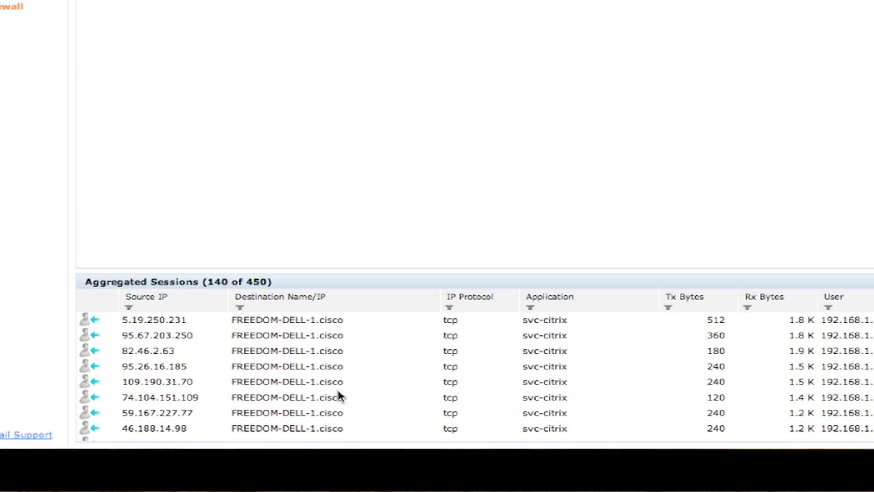
scroll(359, 387, down, 1)
scroll(361, 387, down, 1)
scroll(362, 387, down, 2)
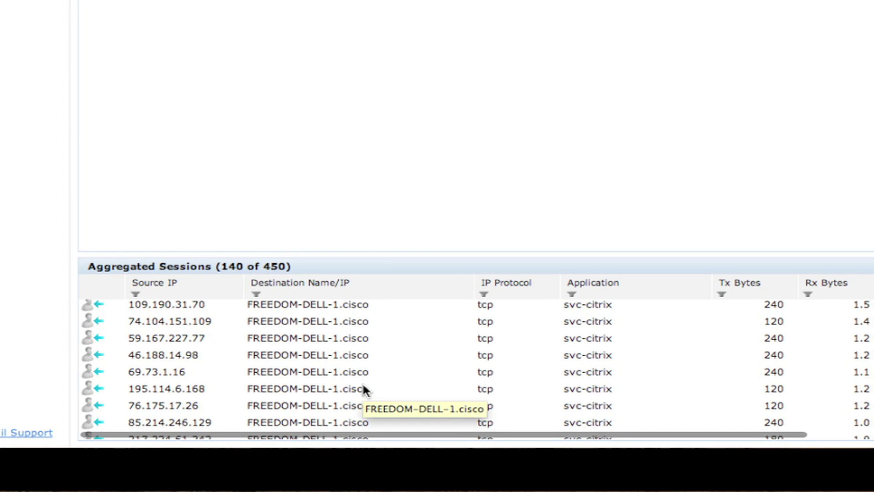
scroll(363, 389, down, 3)
scroll(362, 388, down, 4)
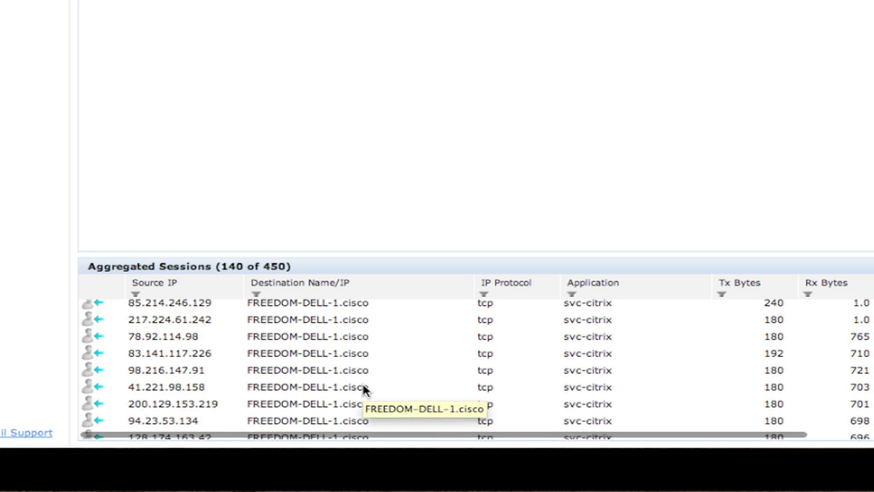
scroll(363, 388, down, 1)
scroll(363, 388, up, 6)
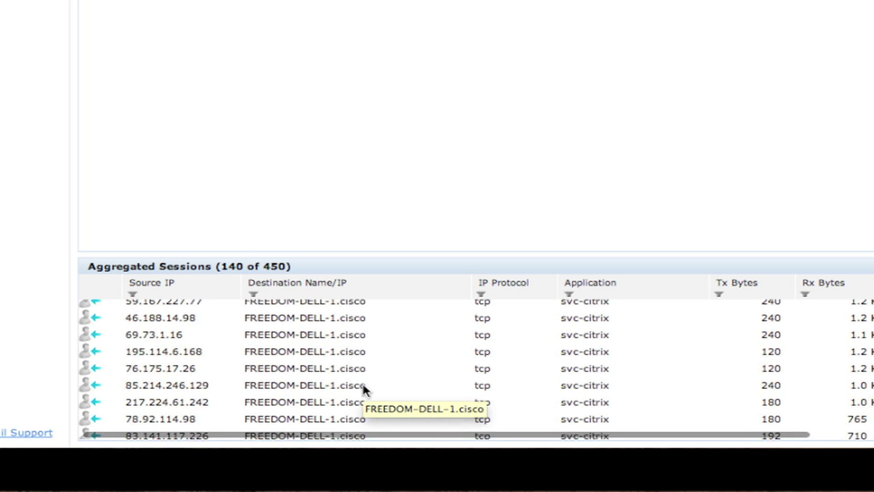
scroll(362, 389, up, 4)
scroll(363, 389, up, 2)
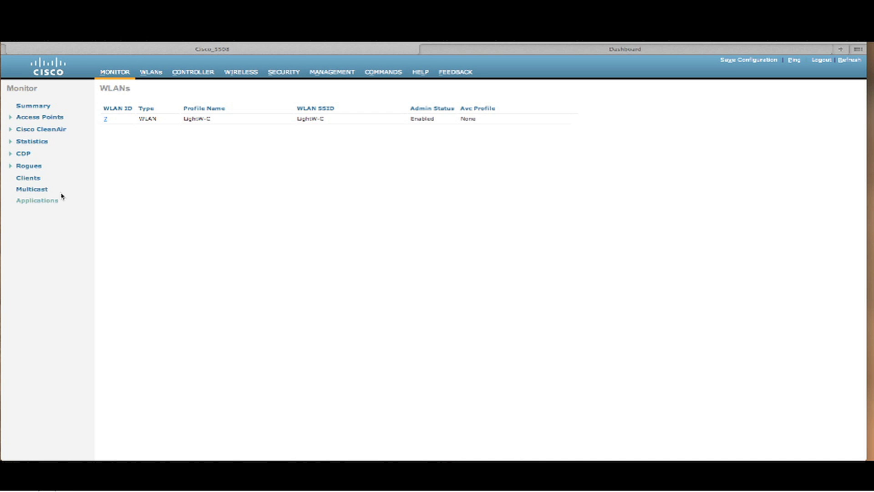
- Open the LightW-C WLAN's Application Statistics from its WLAN ID link
click(105, 120)
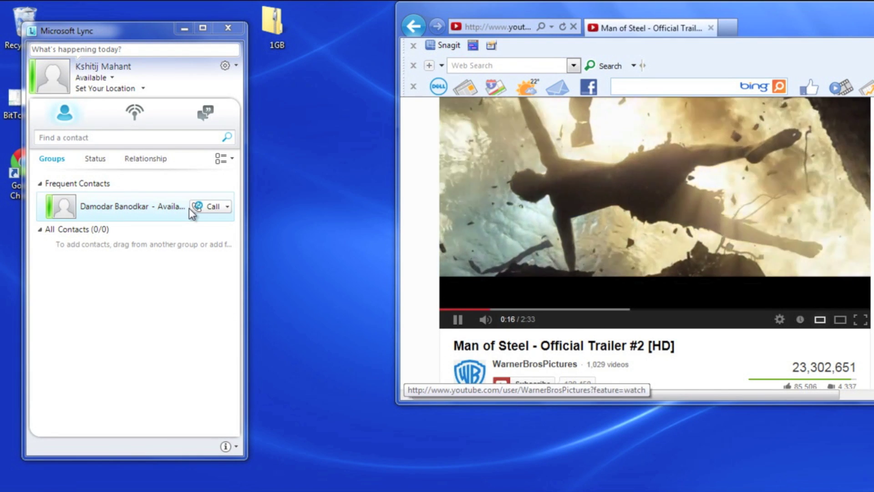
- Call the frequent Lync contact, share the whole desktop, and send a file from Desktop
click(207, 209)
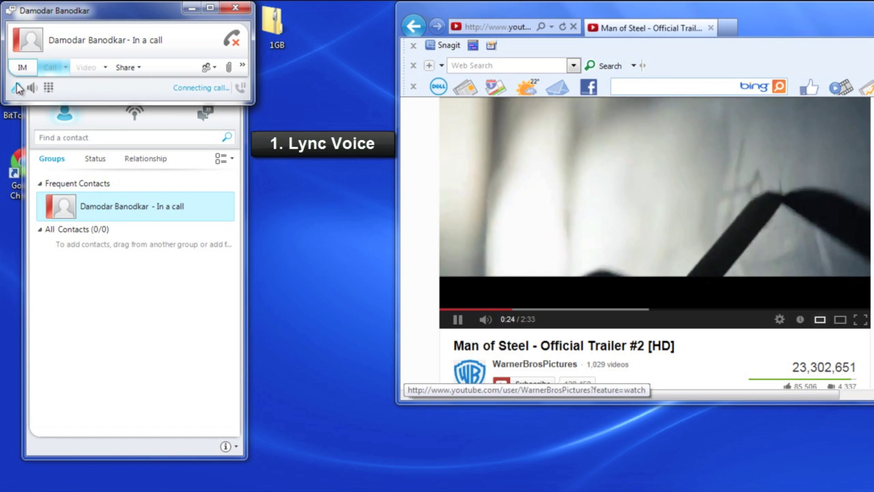
click(141, 68)
click(155, 89)
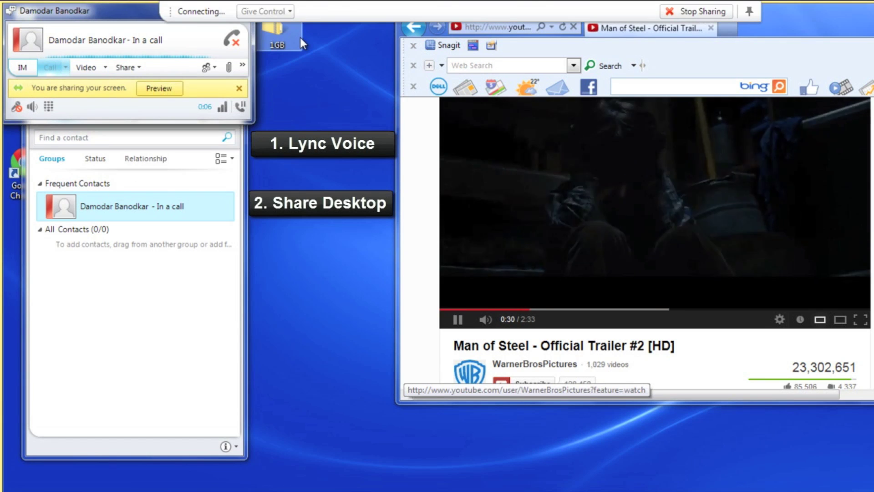
click(229, 67)
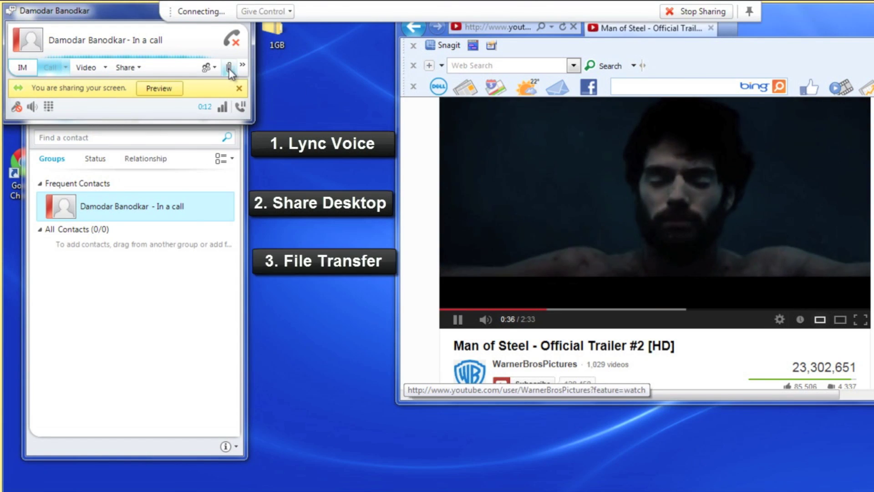
click(64, 114)
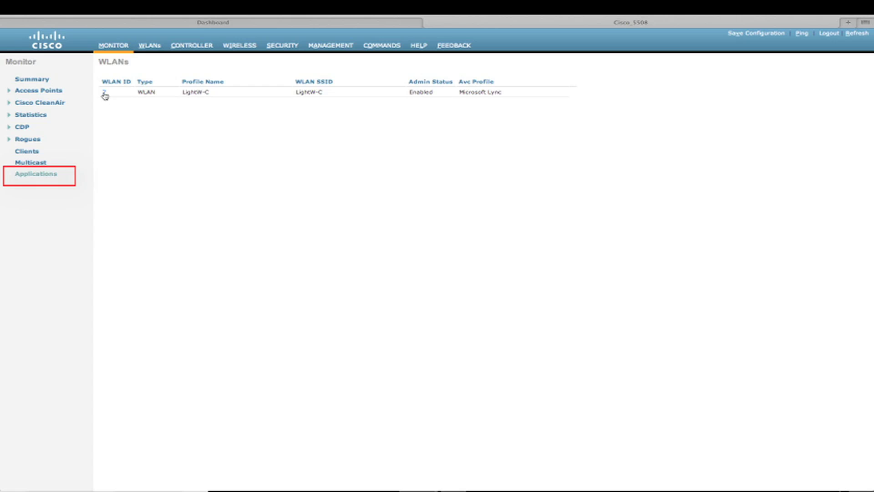
- Open LightW-C's Application Statistics showing ms-lync at 45% and file transfer at 34%
click(104, 92)
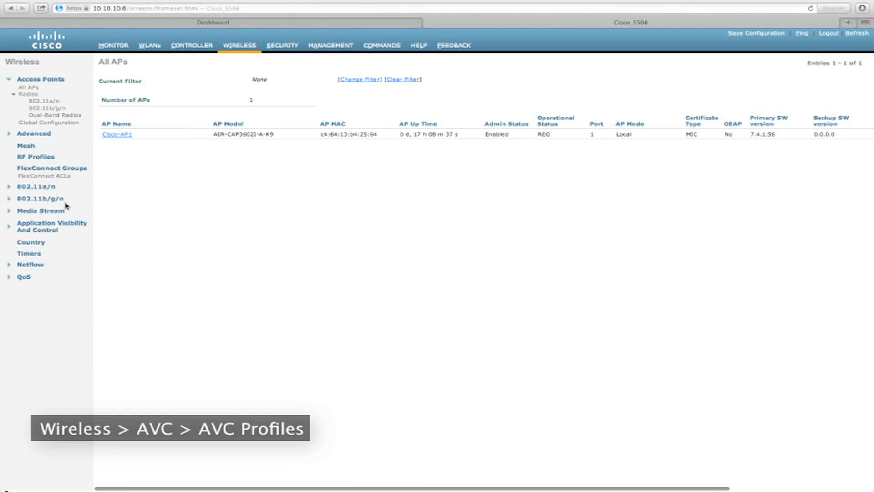
- Open the Microsoft Lync profile under AVC Profiles to view its DSCP rules
click(50, 229)
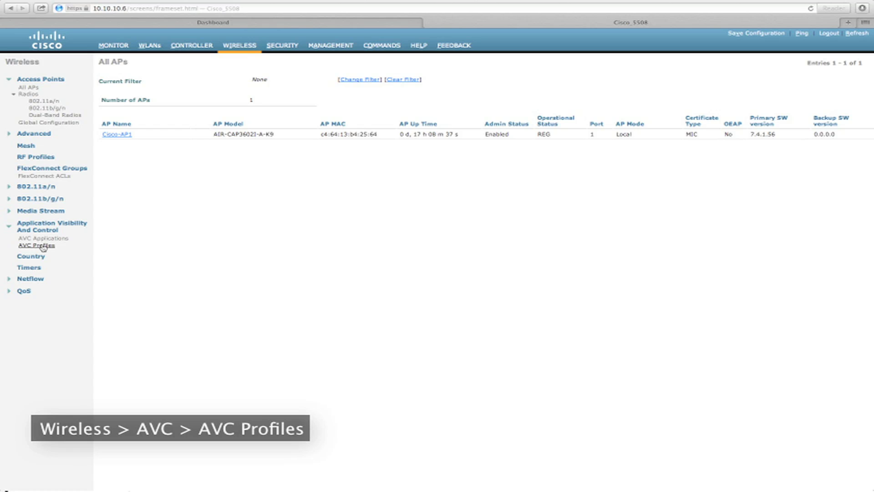
click(42, 245)
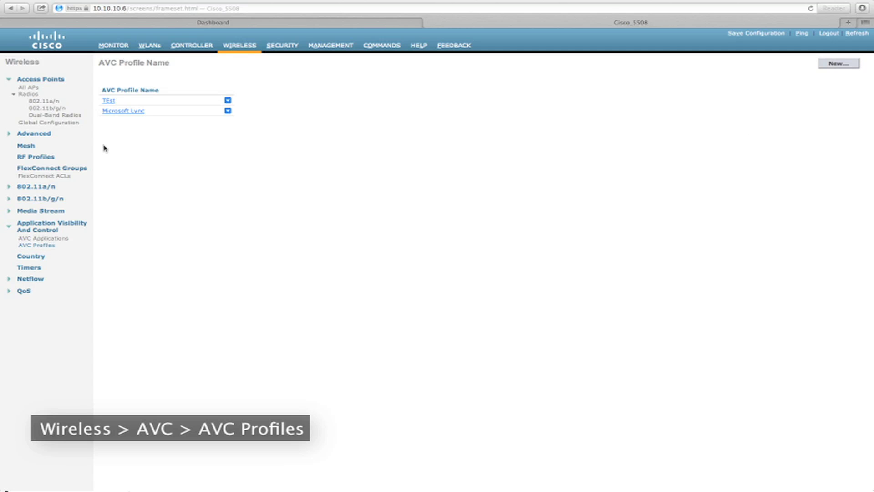
click(126, 111)
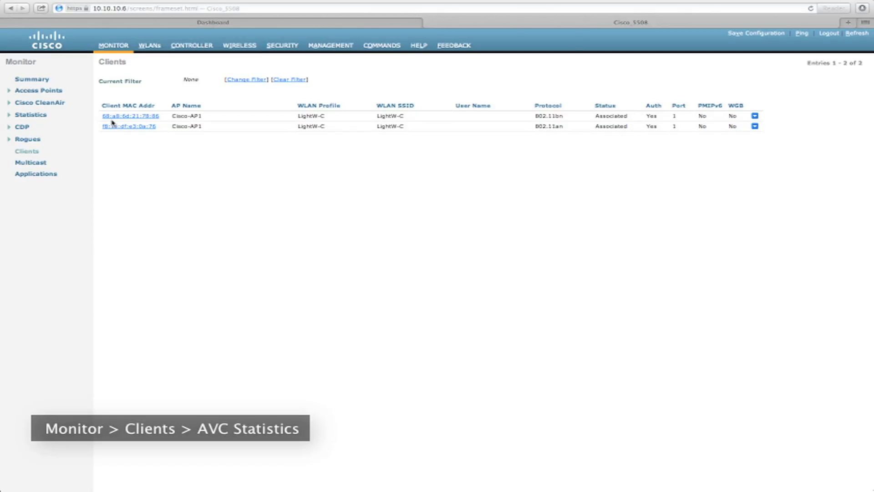
click(119, 117)
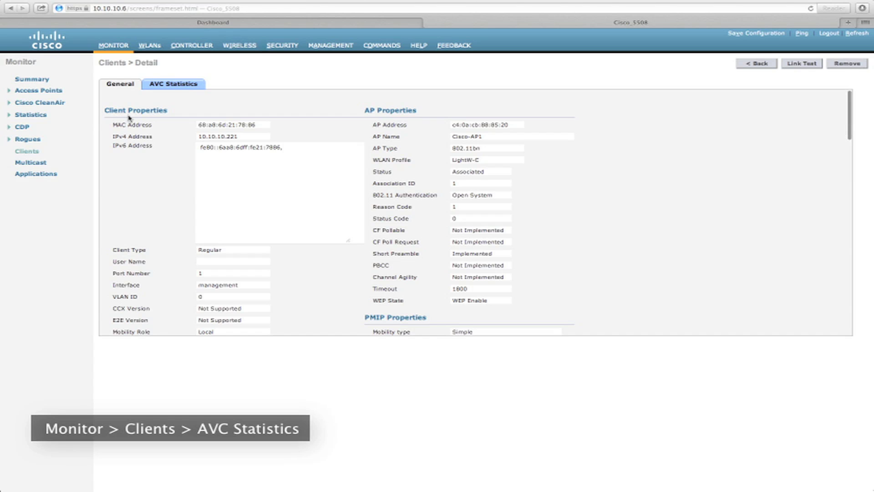
click(173, 85)
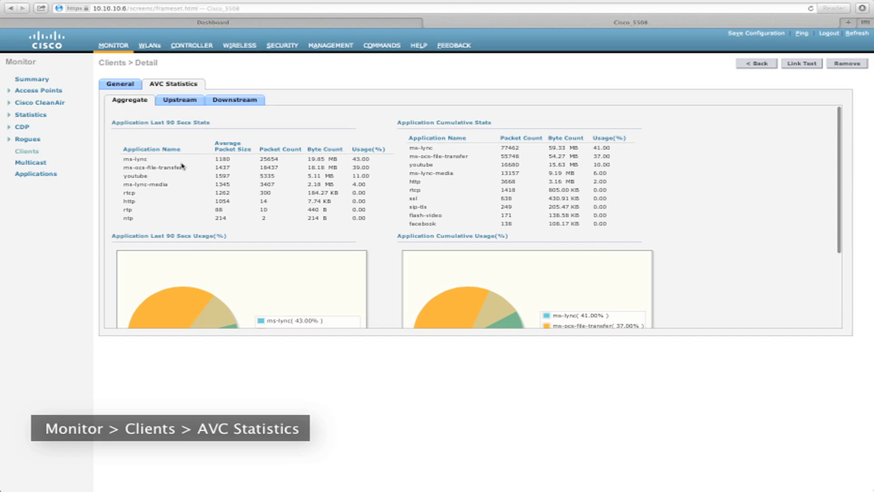
scroll(182, 166, down, 2)
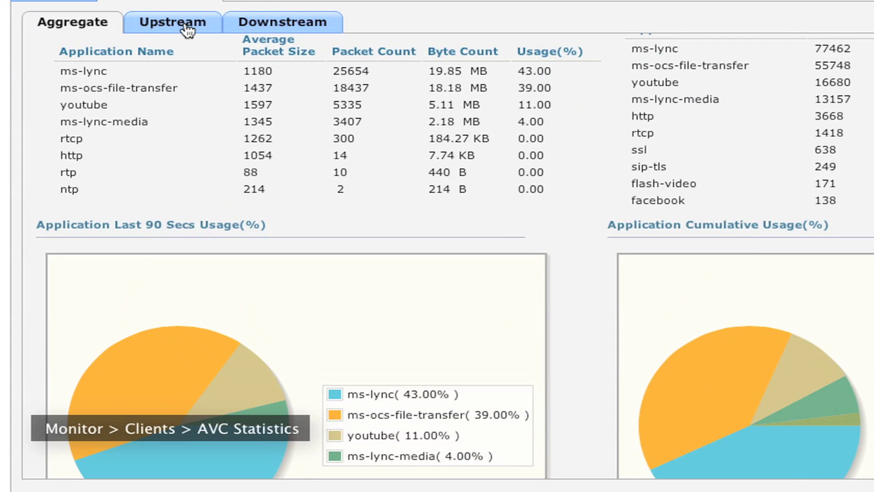
click(187, 31)
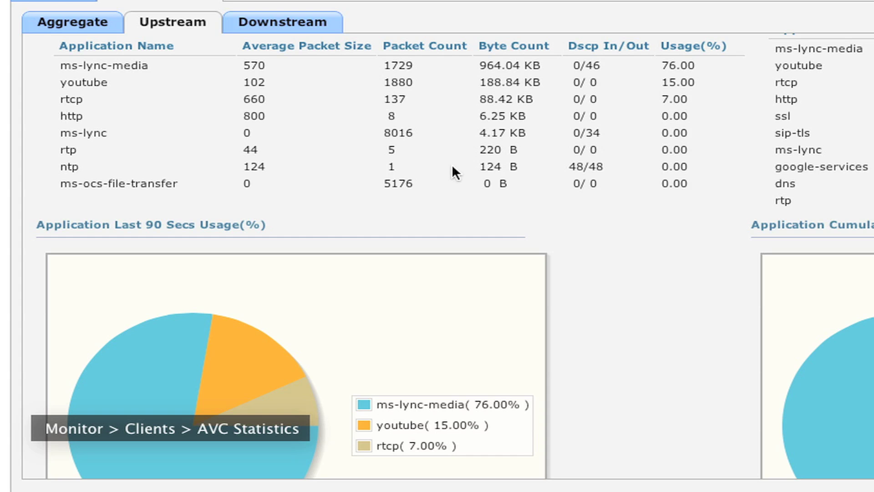
click(302, 30)
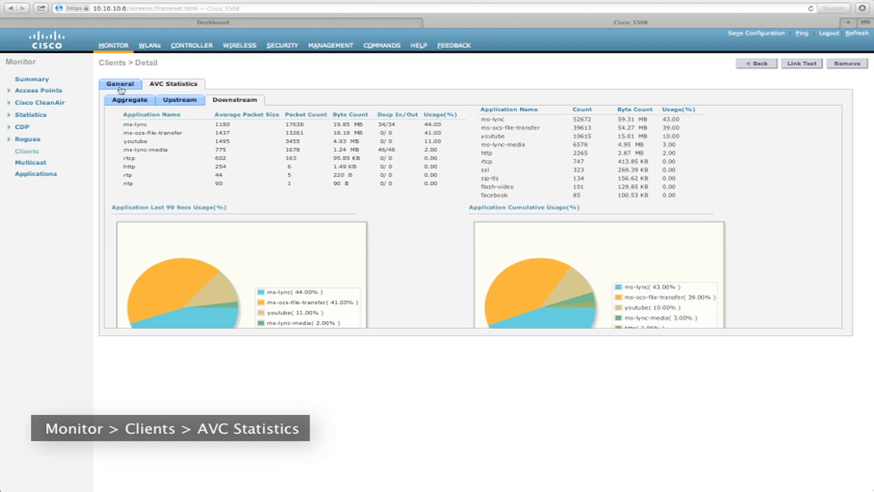
click(121, 87)
click(27, 151)
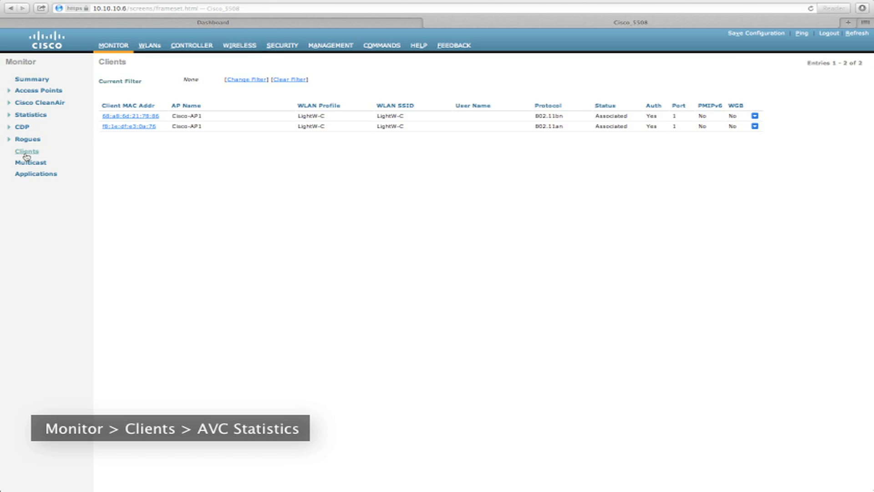